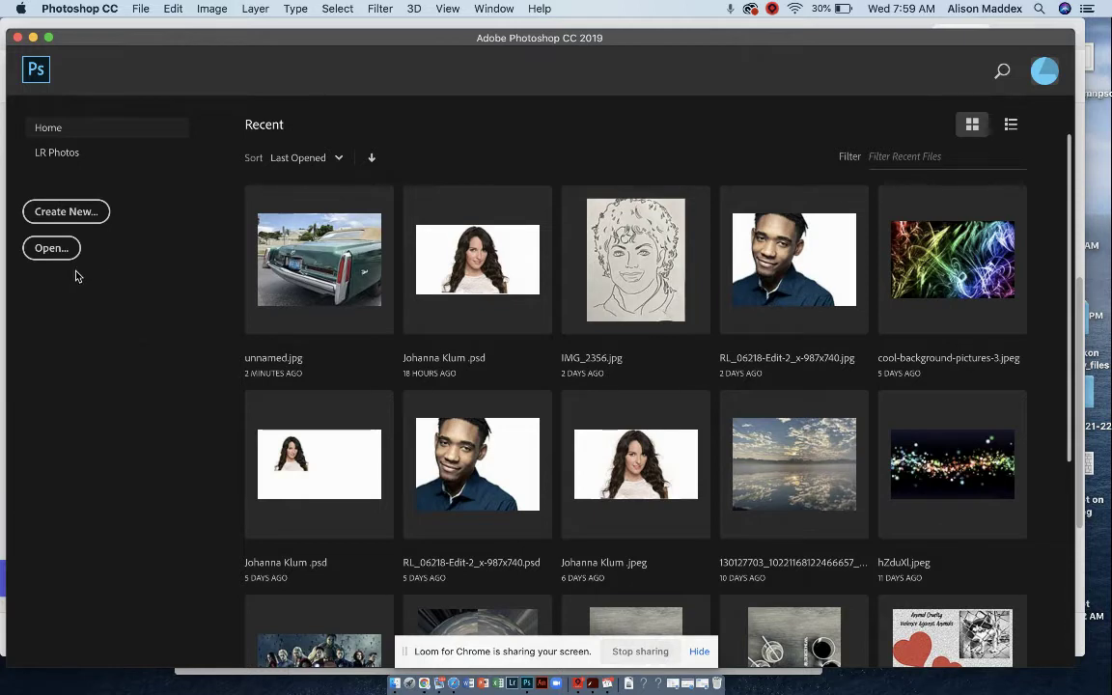
Open the car photo unnamed.jpg from the Project #5 demo folder.
click(51, 249)
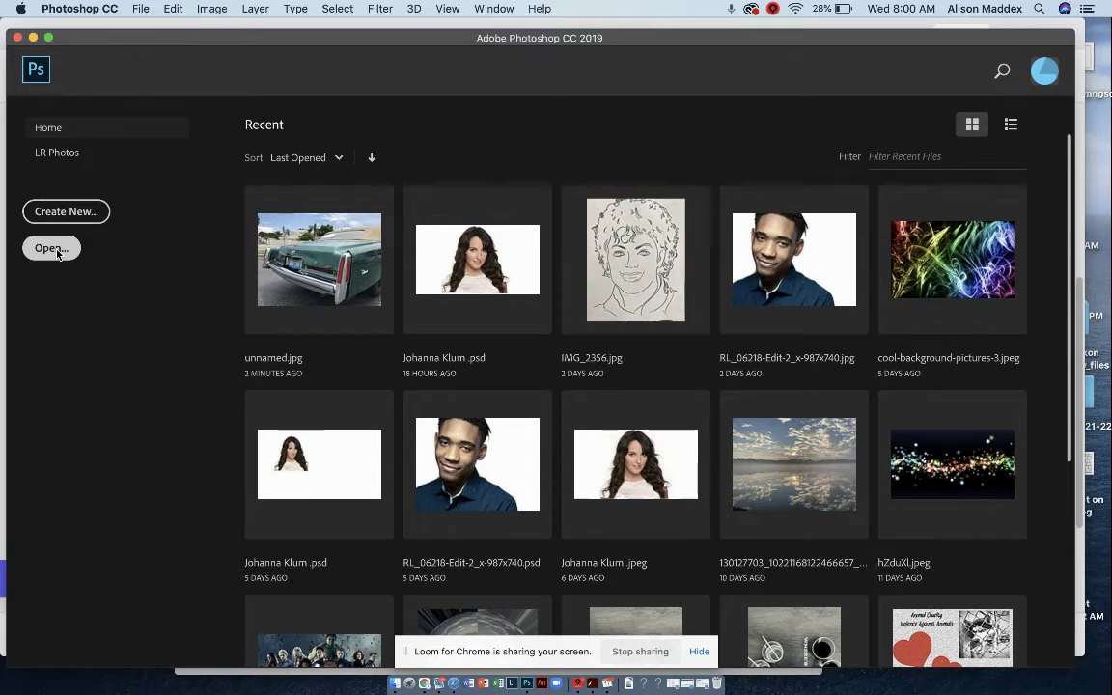
click(53, 249)
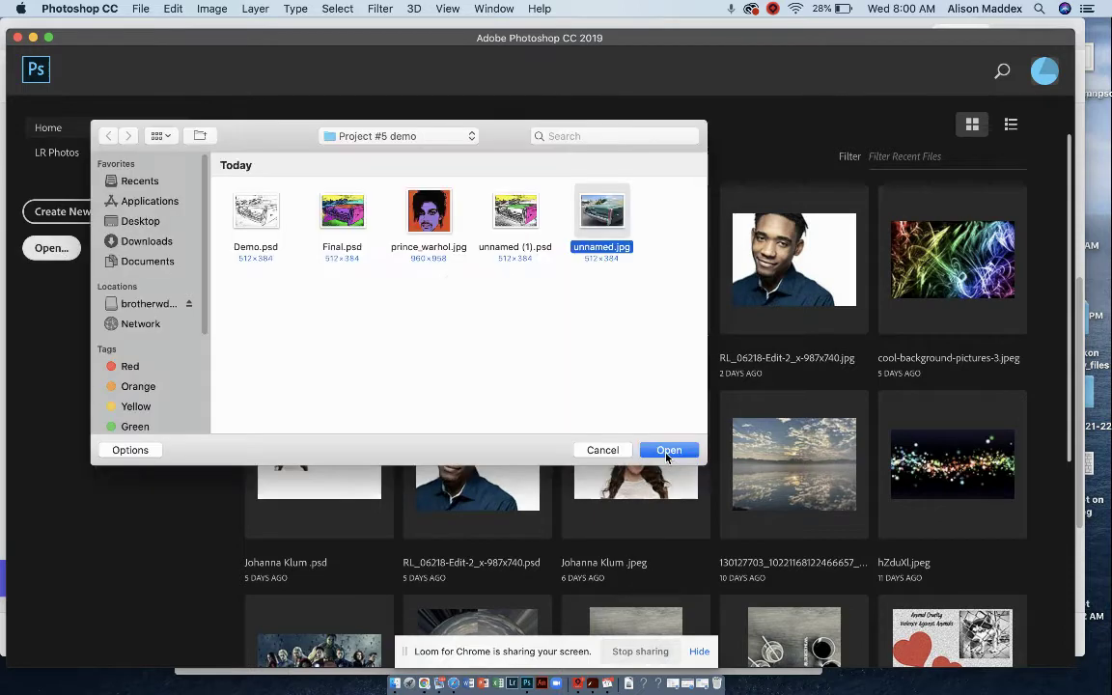
click(668, 453)
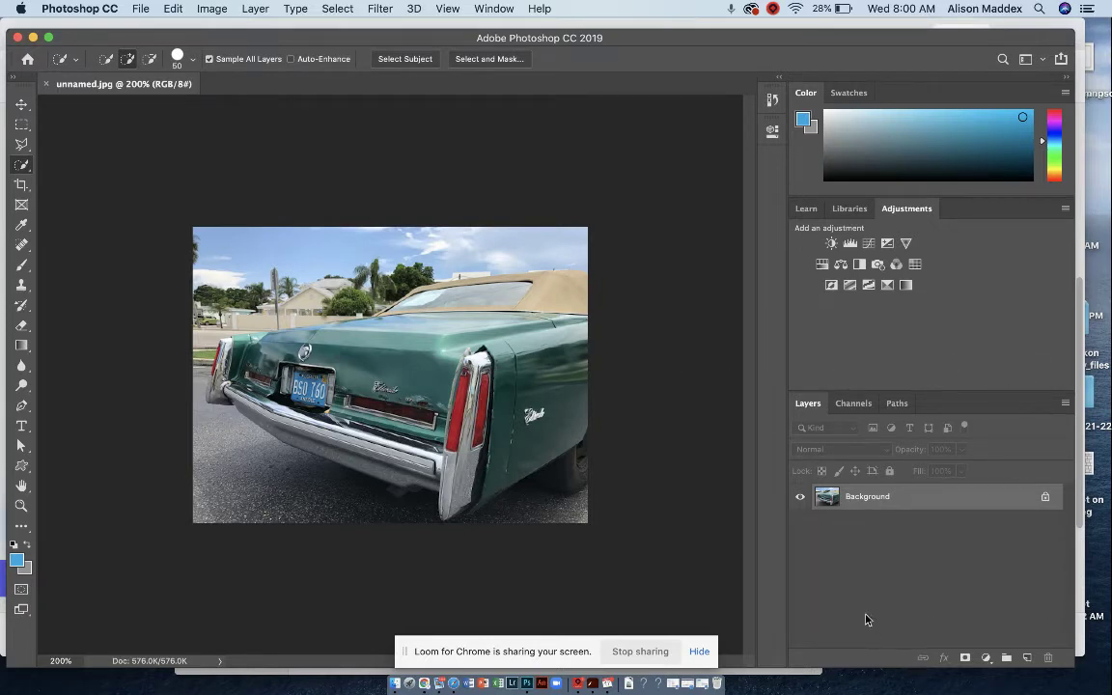
Switch the side panel from Libraries and Learn back to the Adjustments list.
click(847, 209)
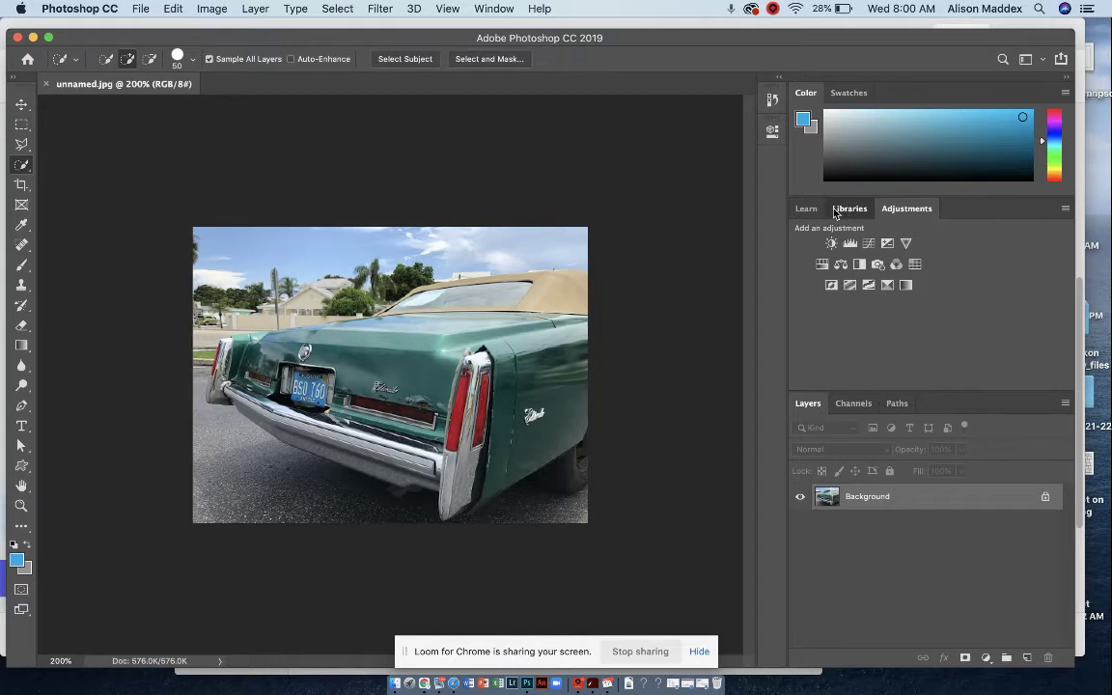
click(807, 208)
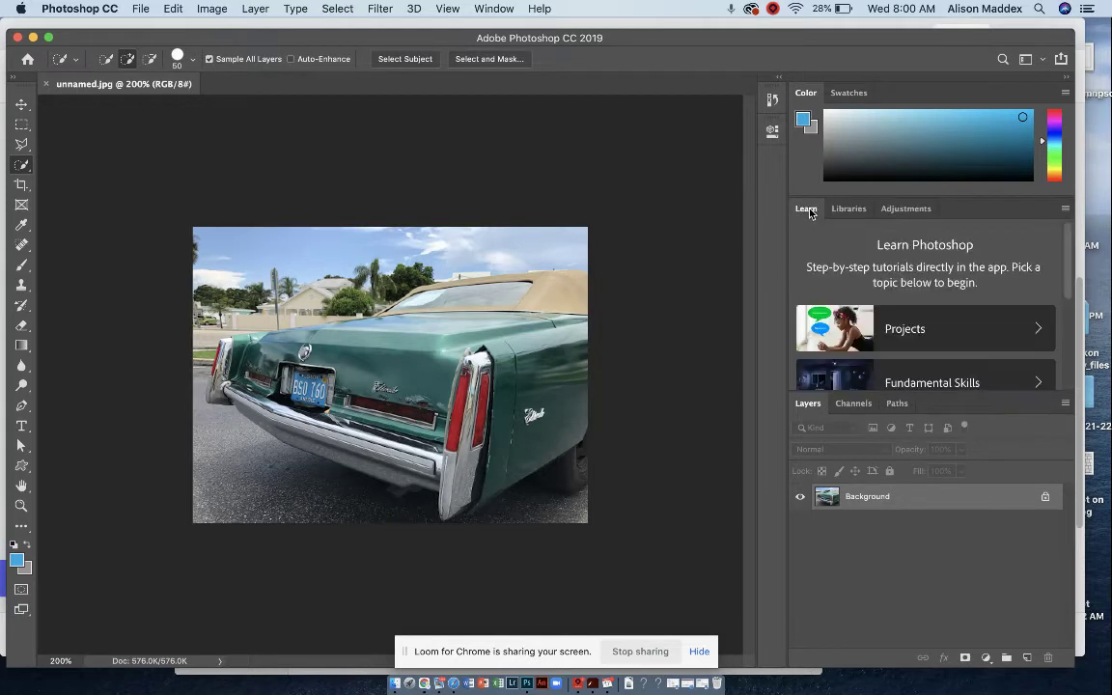
click(901, 210)
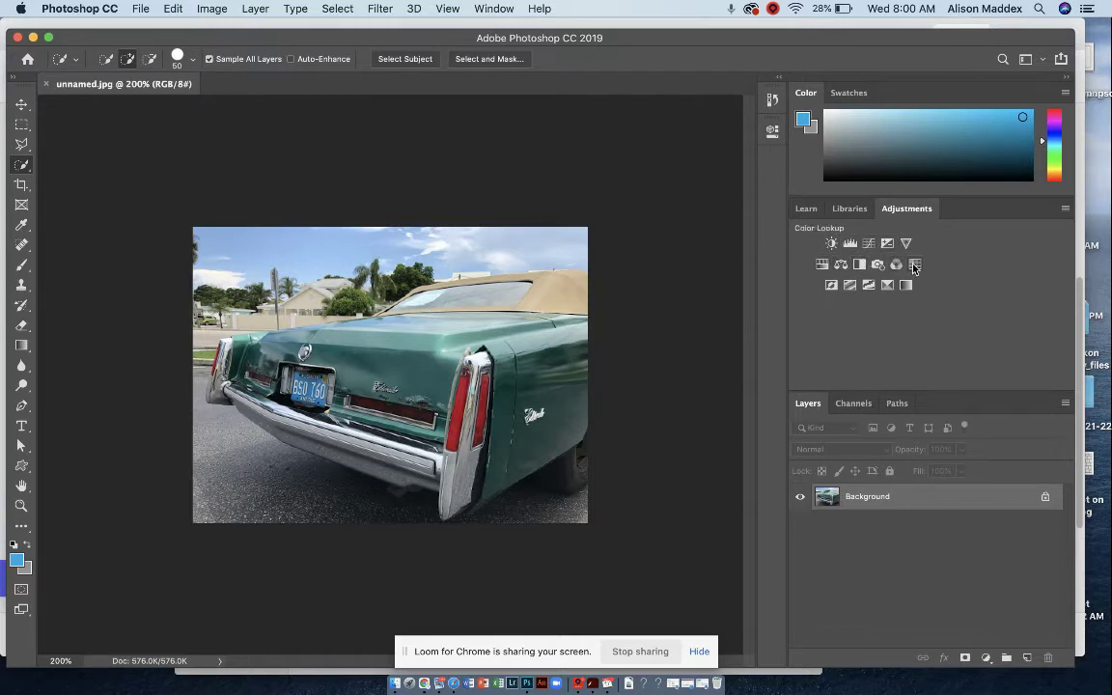
Add a Black & White adjustment layer over the car photo and collapse its Properties.
click(859, 268)
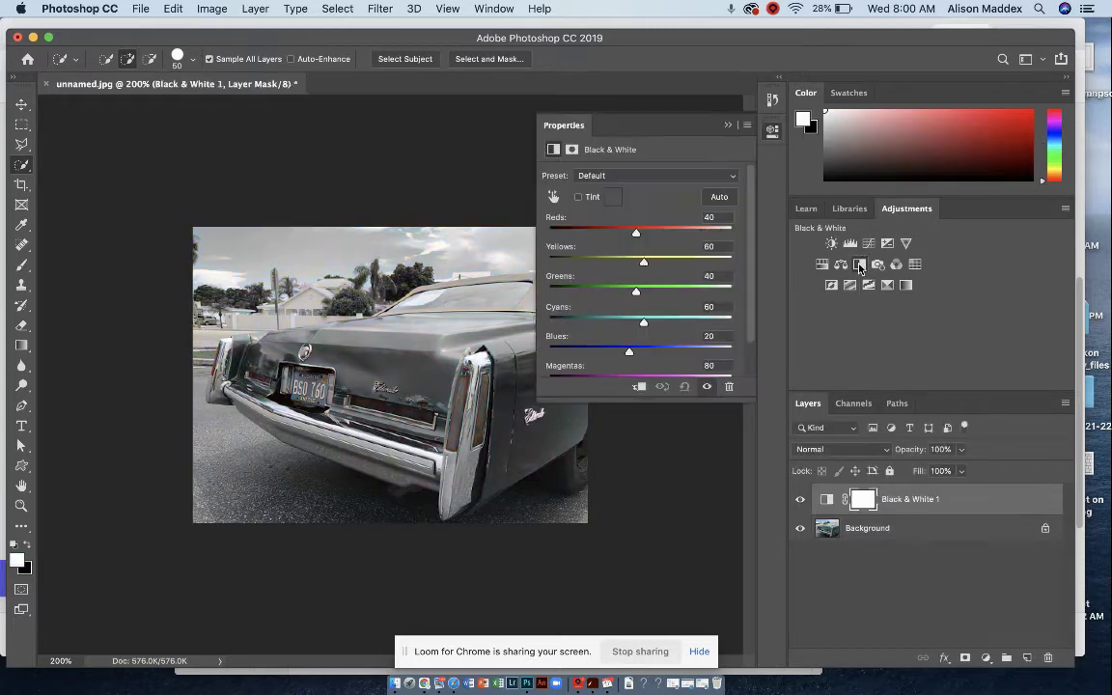
click(728, 127)
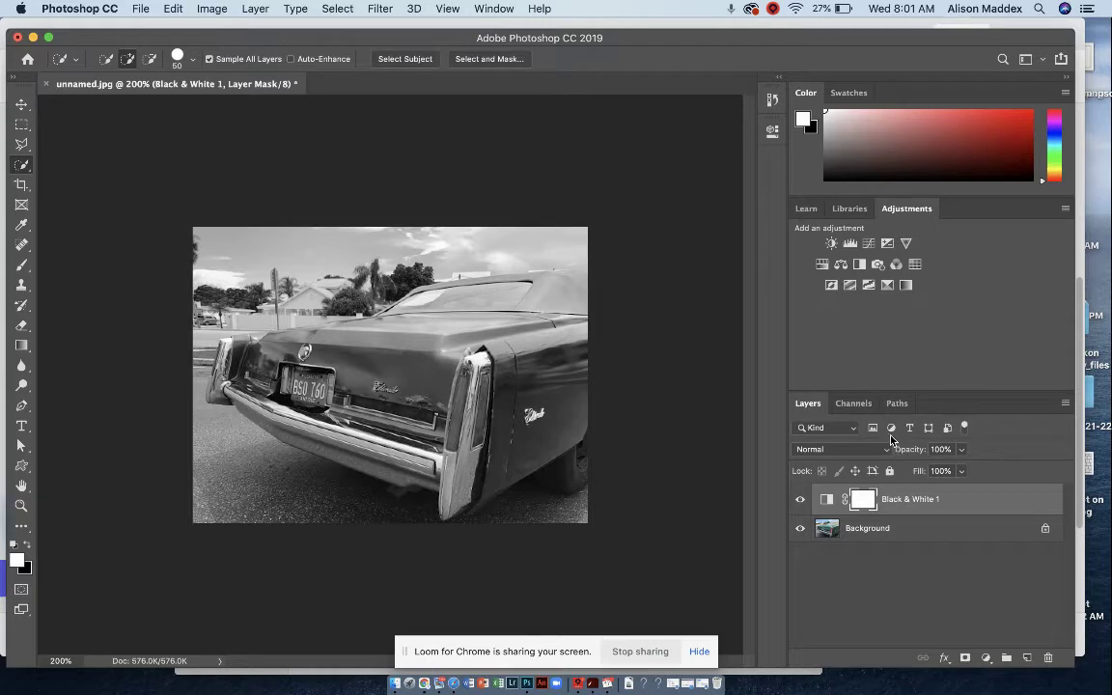
Add a Levels adjustment layer with black input 11 and white input 247.
click(851, 244)
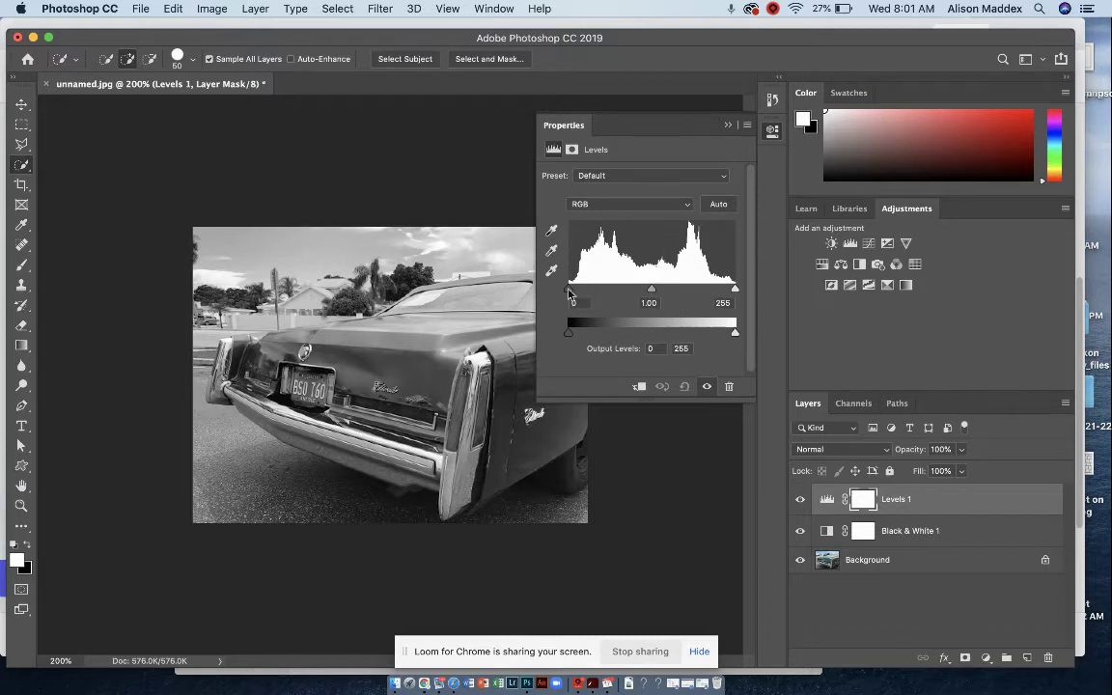
mouse_move(568, 291)
mouse_down()
mouse_move(607, 302)
mouse_move(576, 293)
mouse_up()
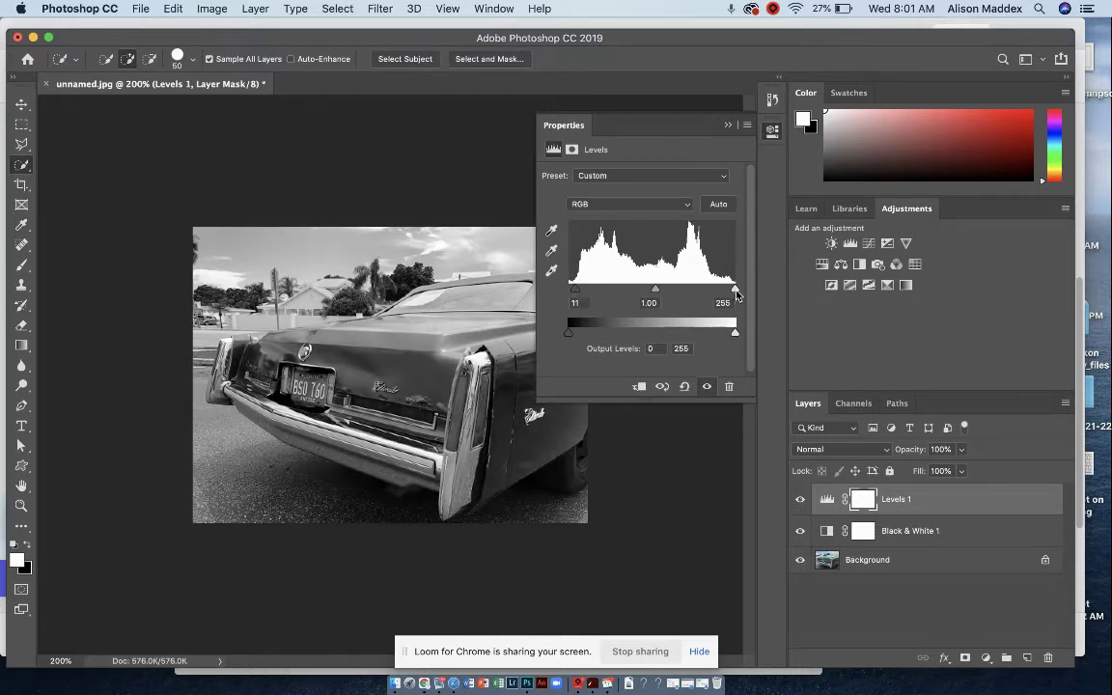
drag(735, 292, 730, 292)
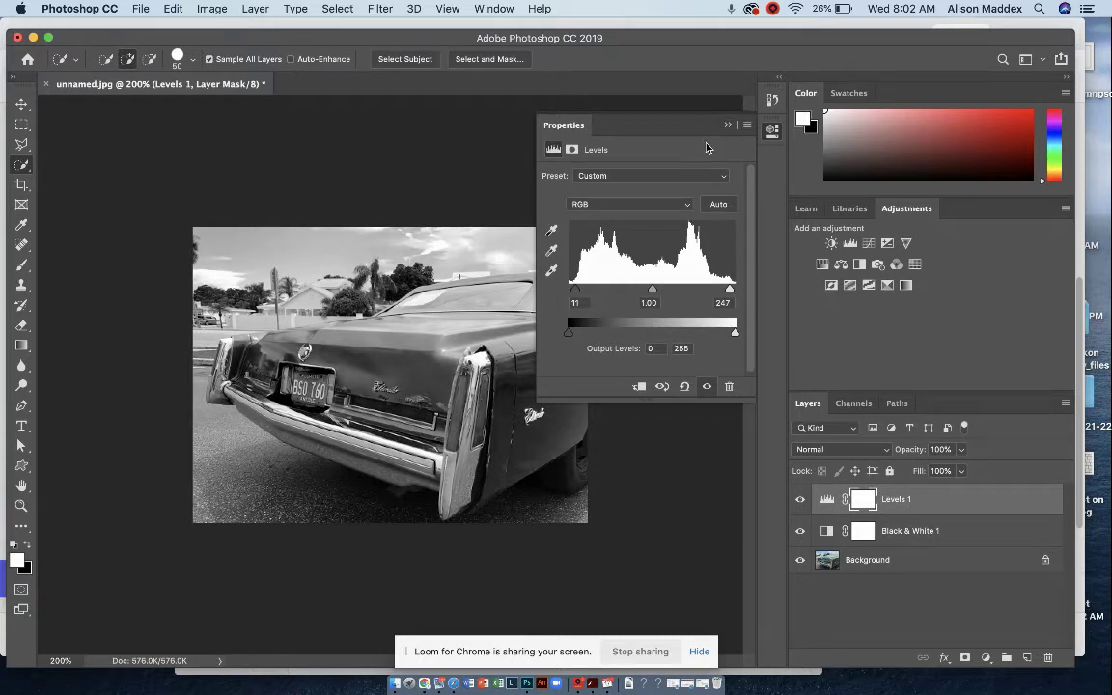
click(728, 127)
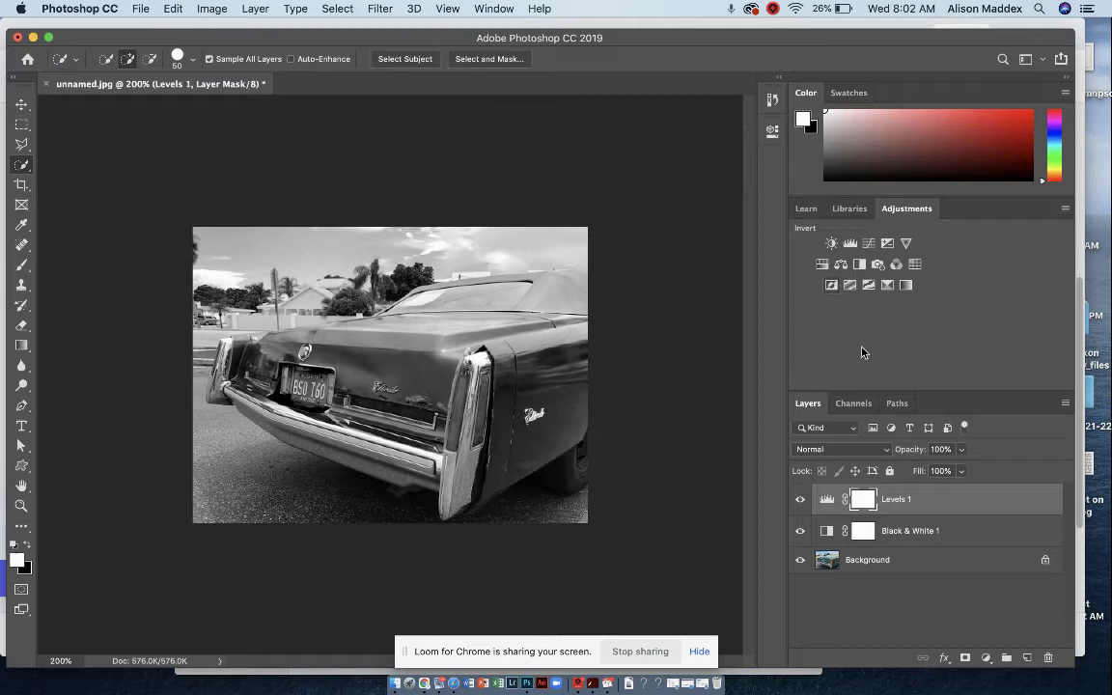
Add a Threshold adjustment at level 116, keeping the licence plate, and delete its layer mask.
click(869, 287)
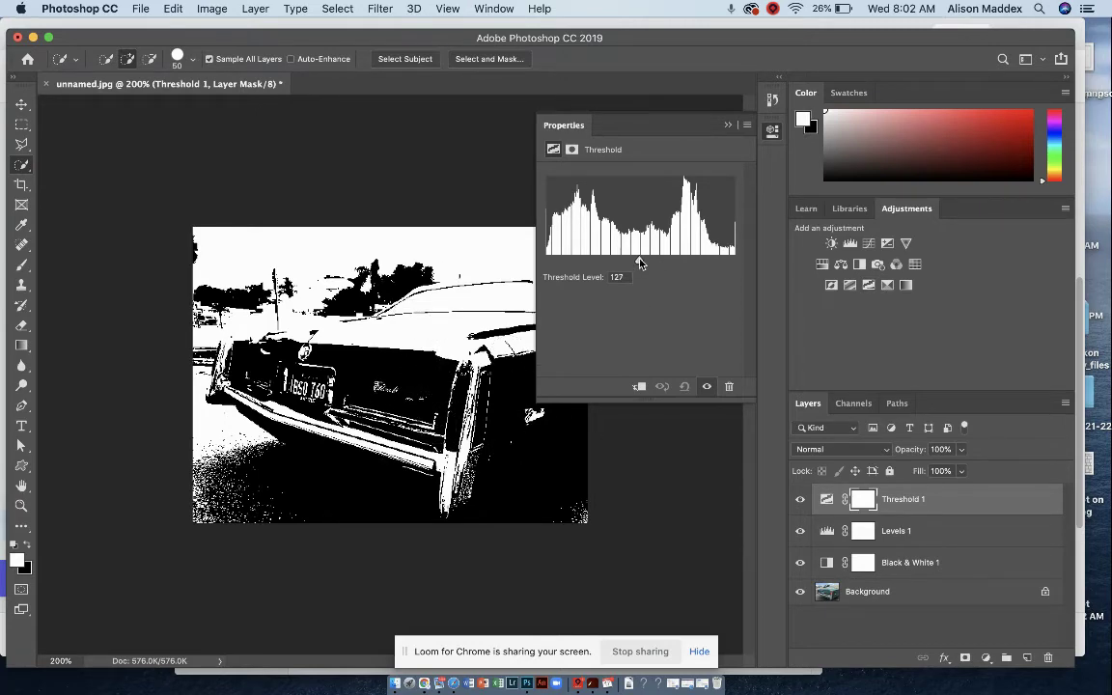
drag(639, 259, 613, 267)
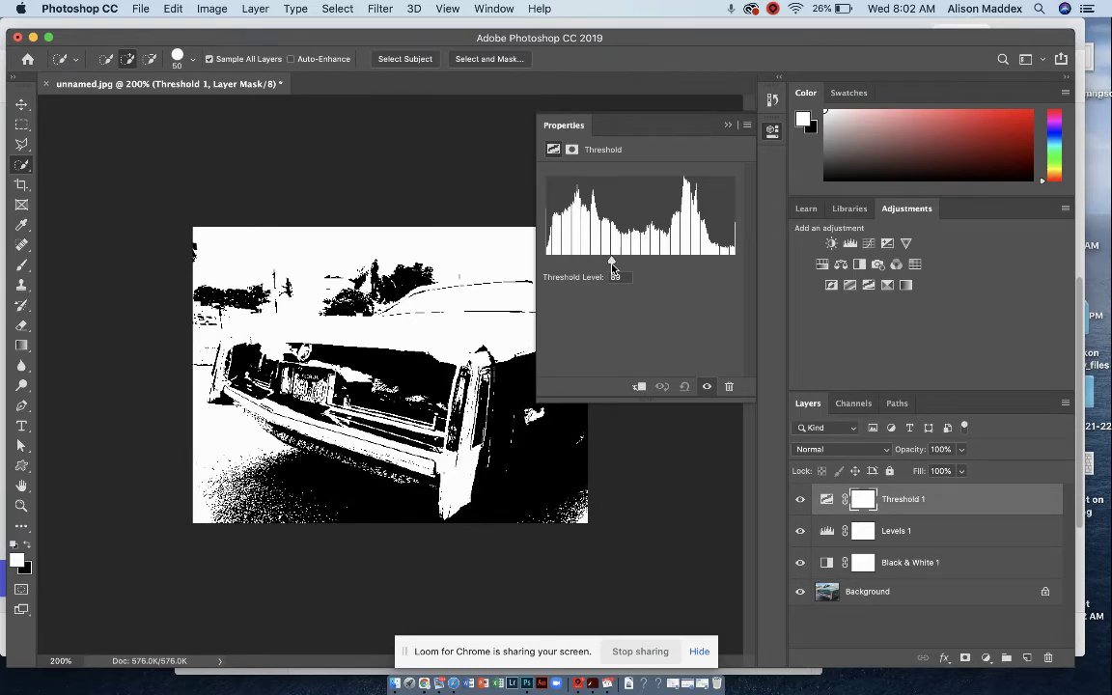
mouse_move(613, 269)
mouse_down()
mouse_move(665, 271)
mouse_move(632, 277)
mouse_up()
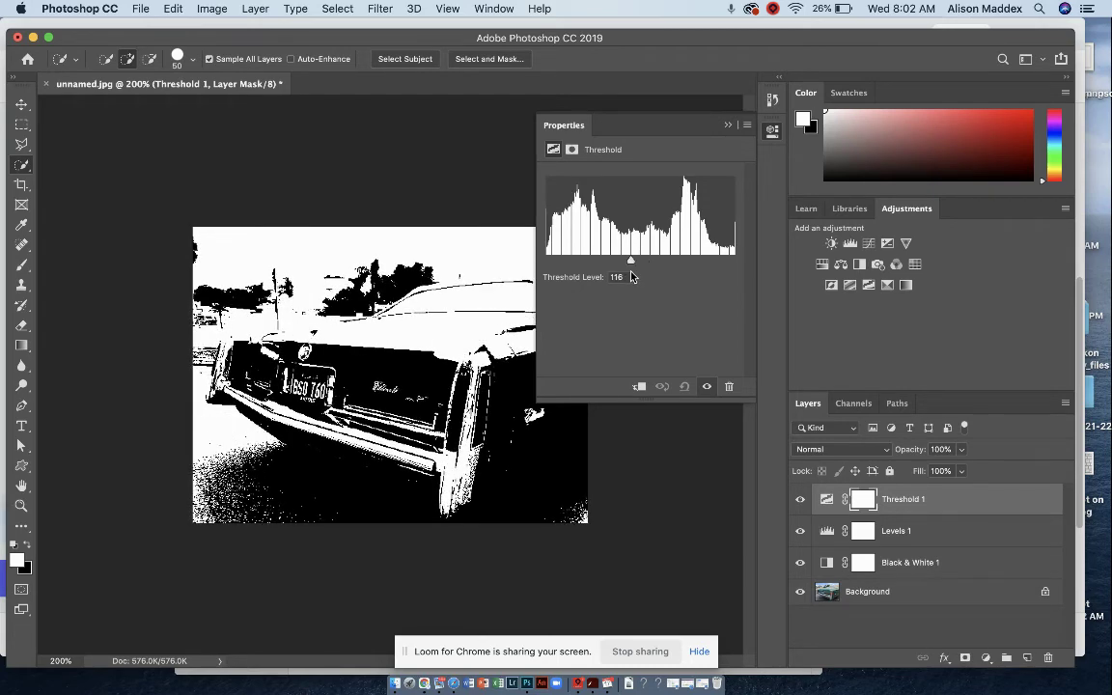
click(728, 125)
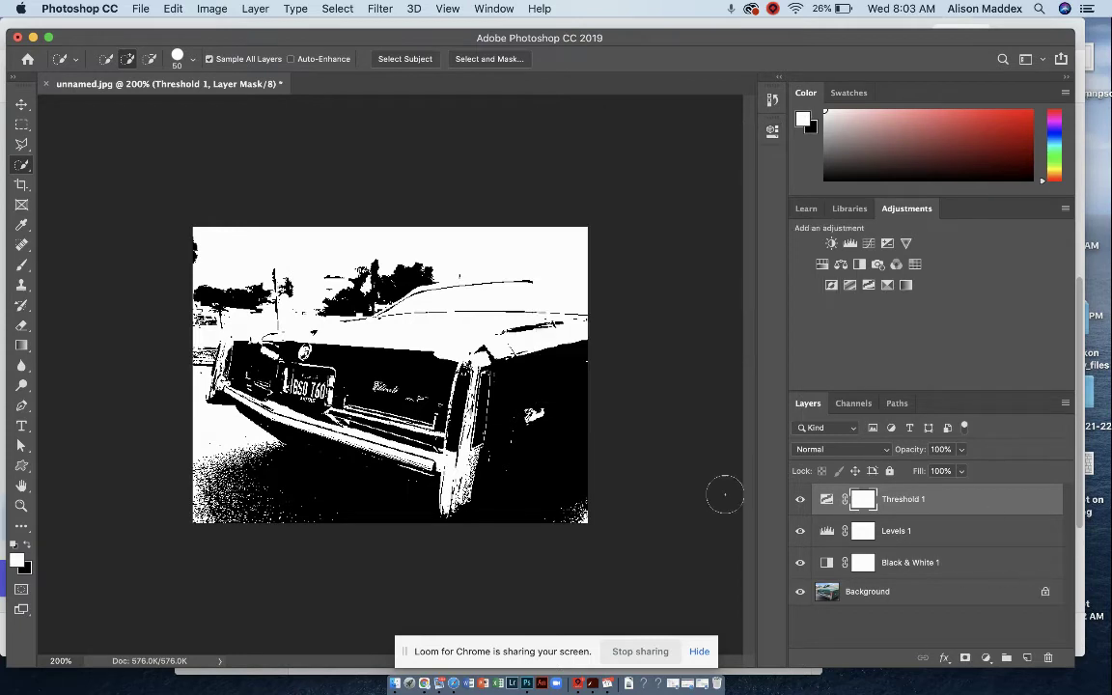
click(1049, 657)
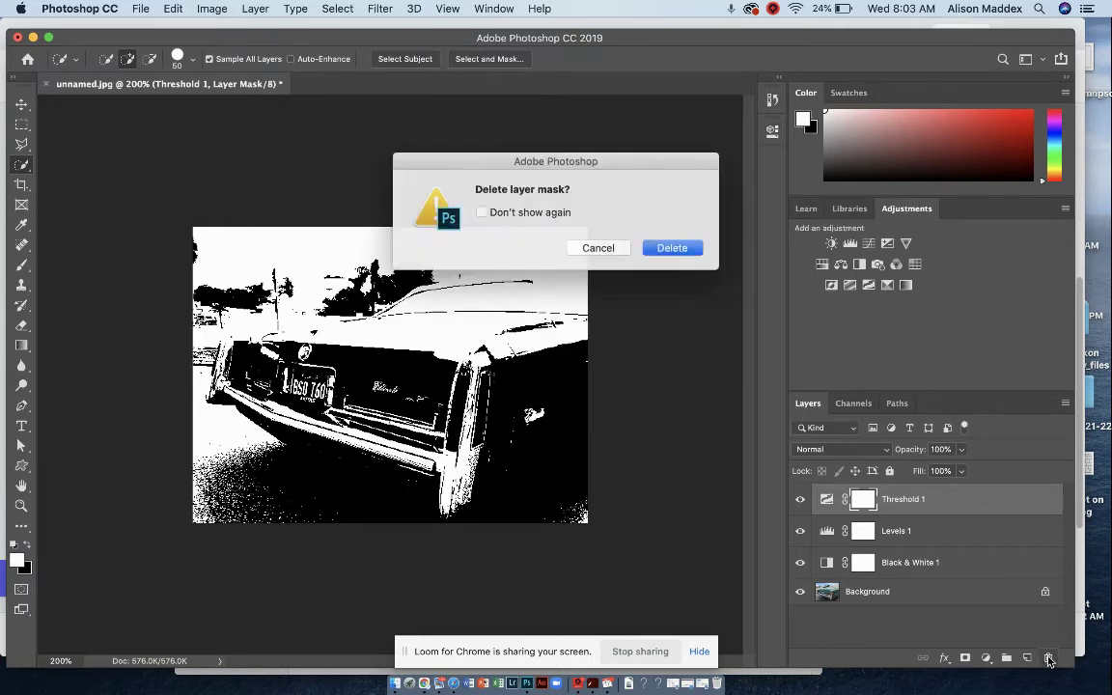
click(680, 250)
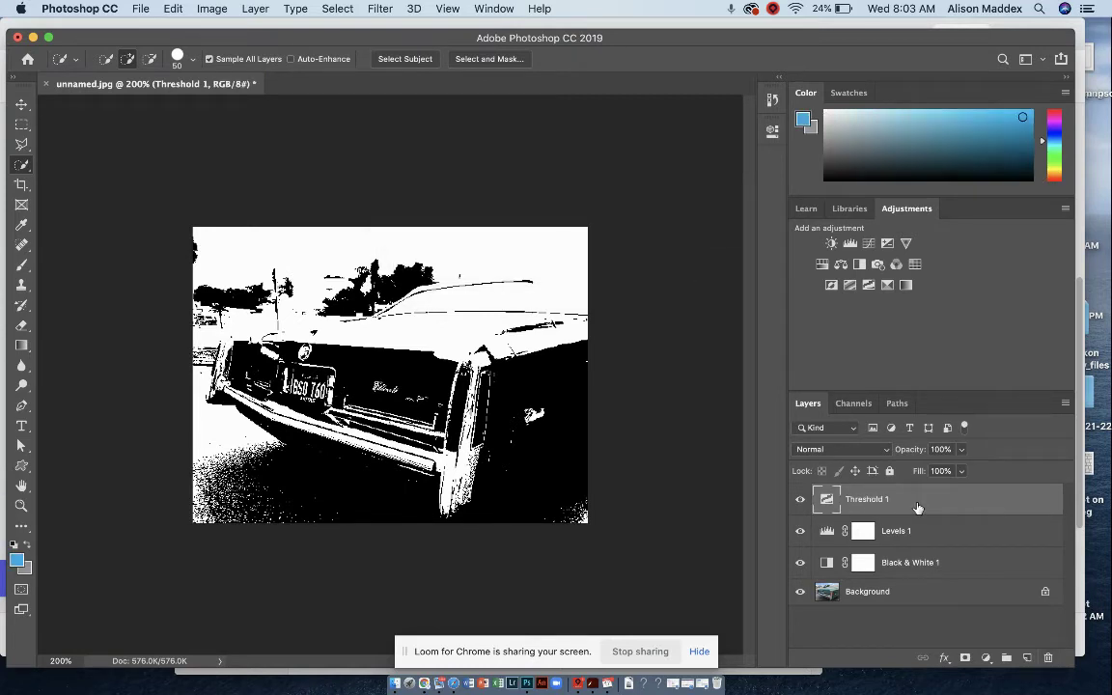
Delete Threshold 1, try a Posterize layer at 40 levels, then delete Posterize 1.
key(BackSpace)
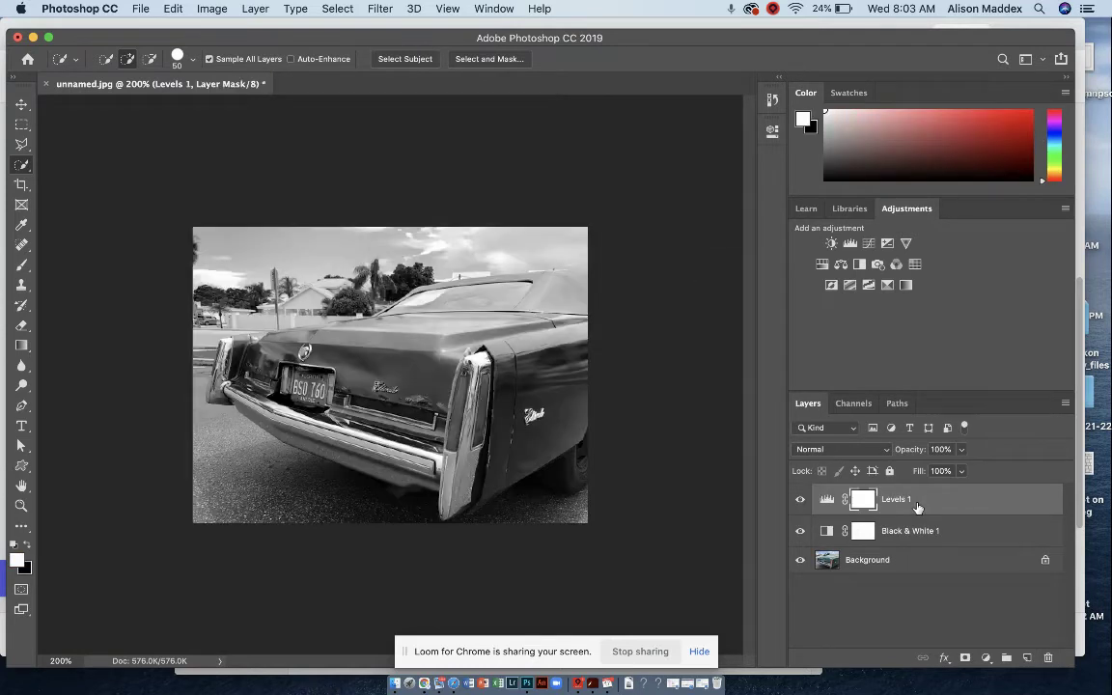
click(850, 287)
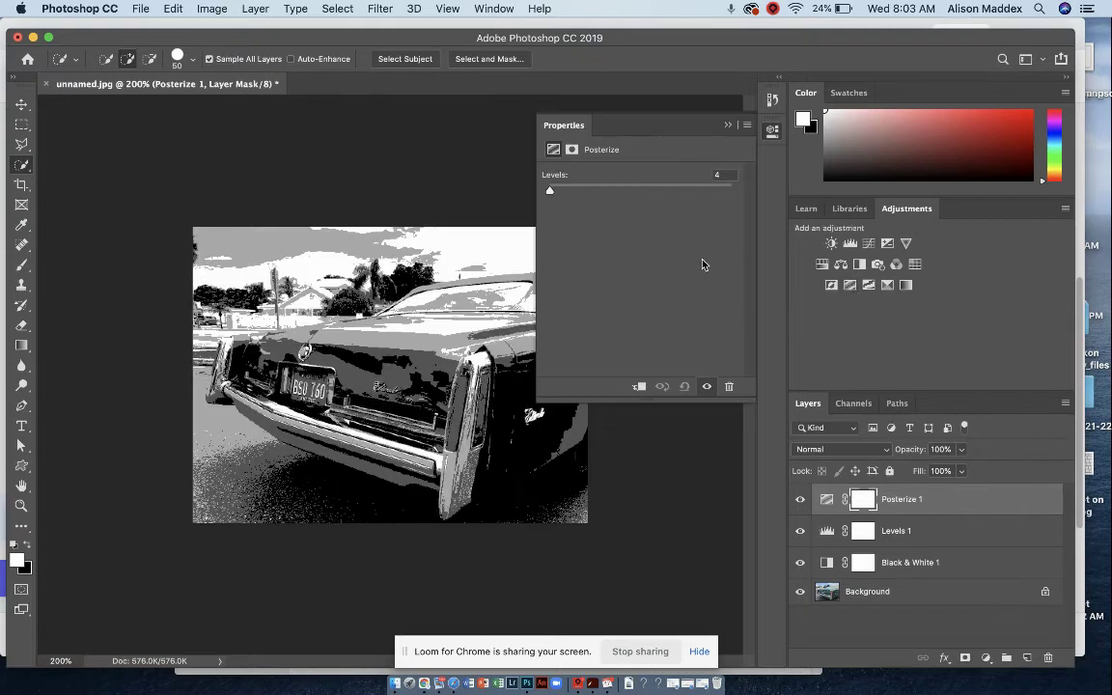
mouse_move(550, 193)
mouse_down()
mouse_move(576, 193)
mouse_move(550, 200)
mouse_up()
click(729, 128)
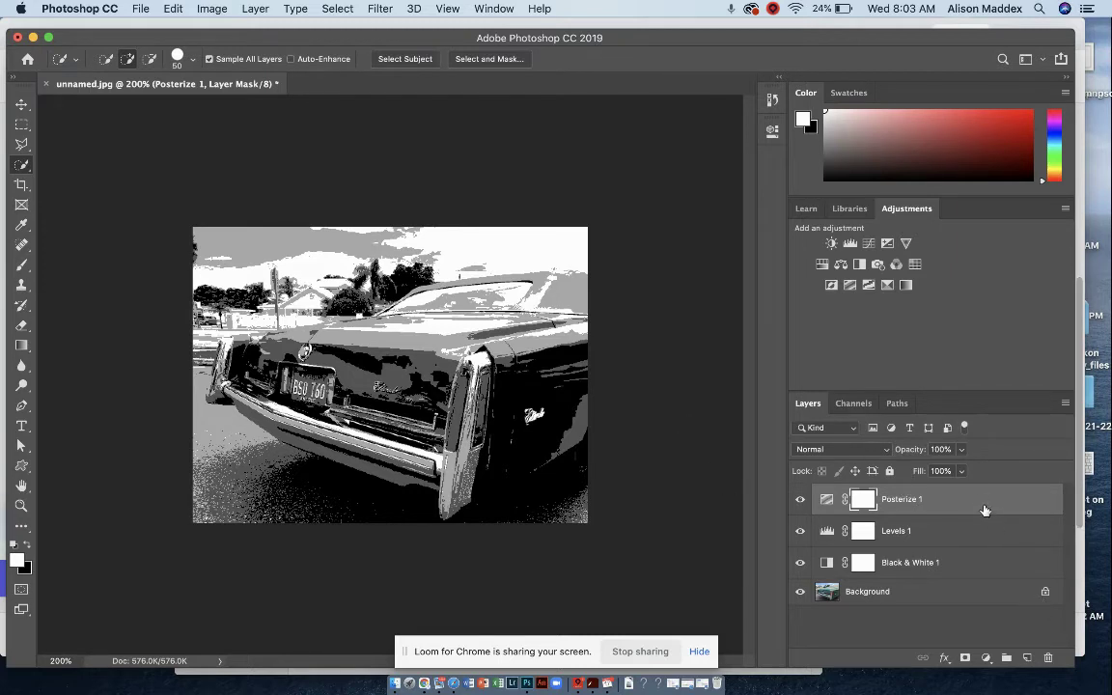
key(BackSpace)
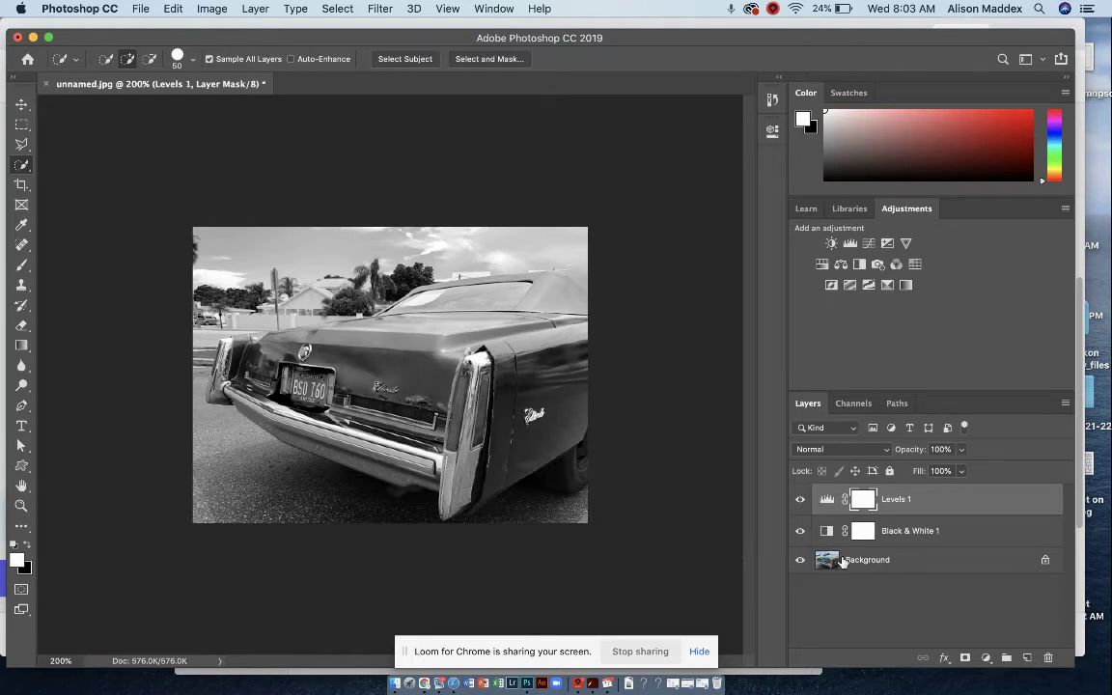
Preview Stylize > Glowing Edges on the Background layer with Edge Brightness 17.
click(895, 567)
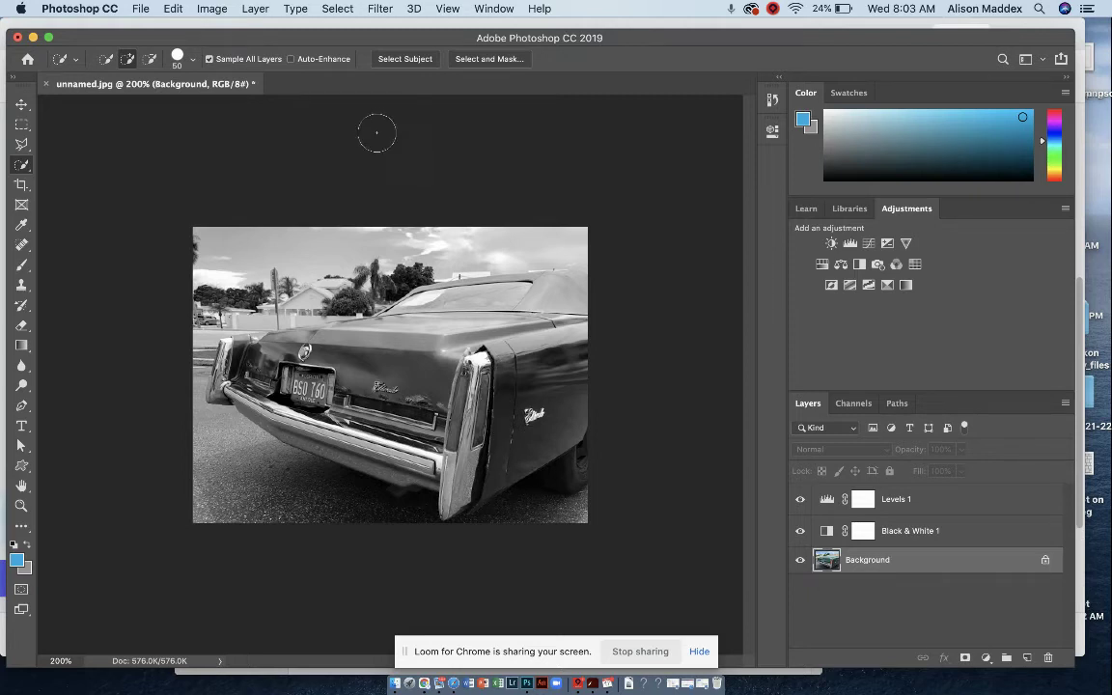
click(379, 9)
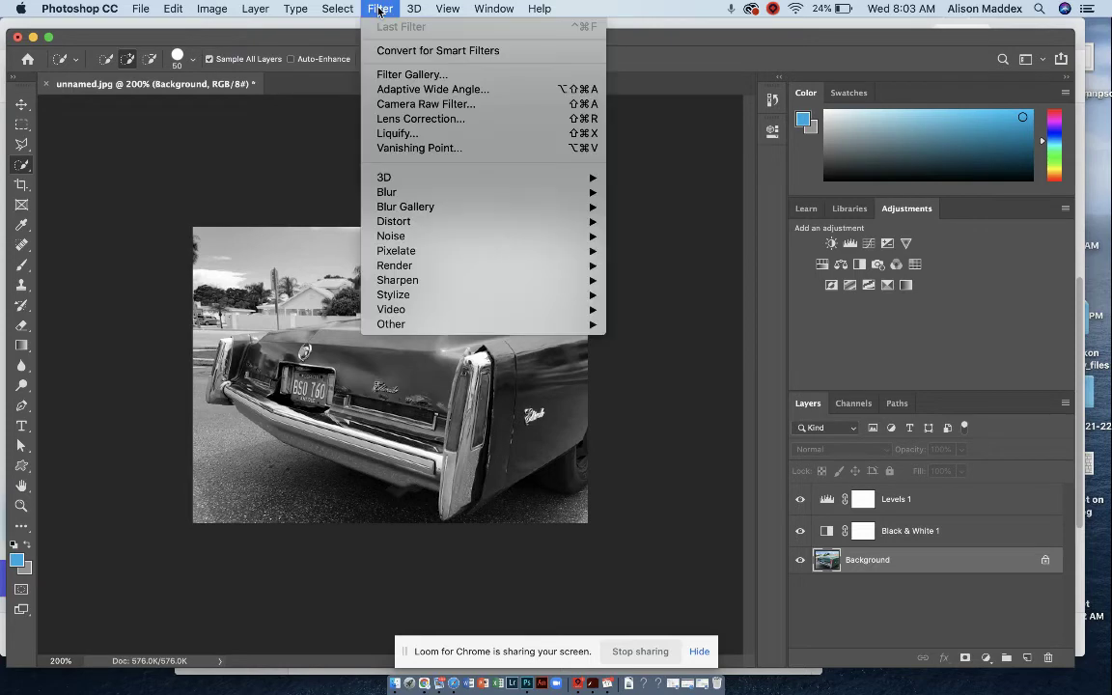
click(391, 77)
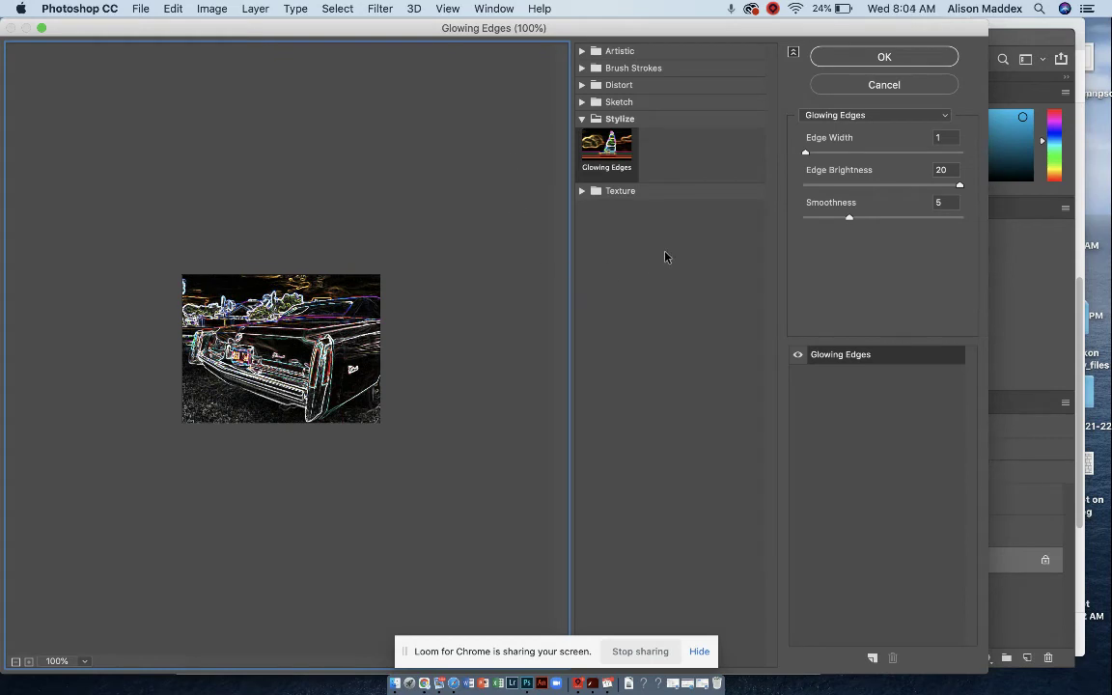
click(581, 119)
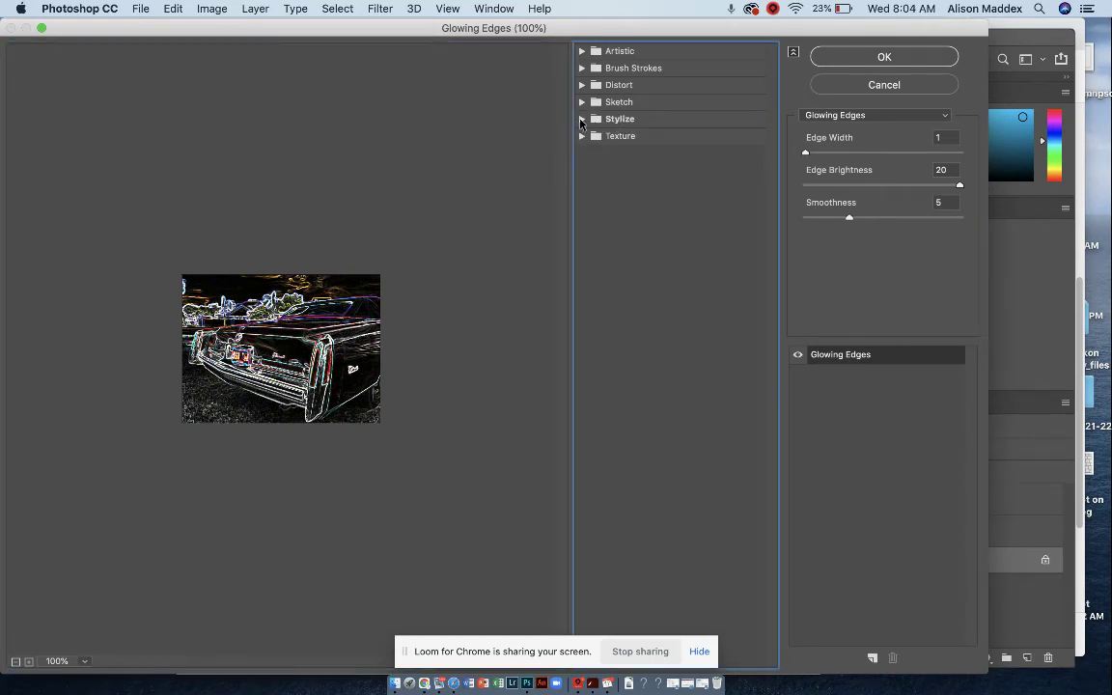
click(596, 123)
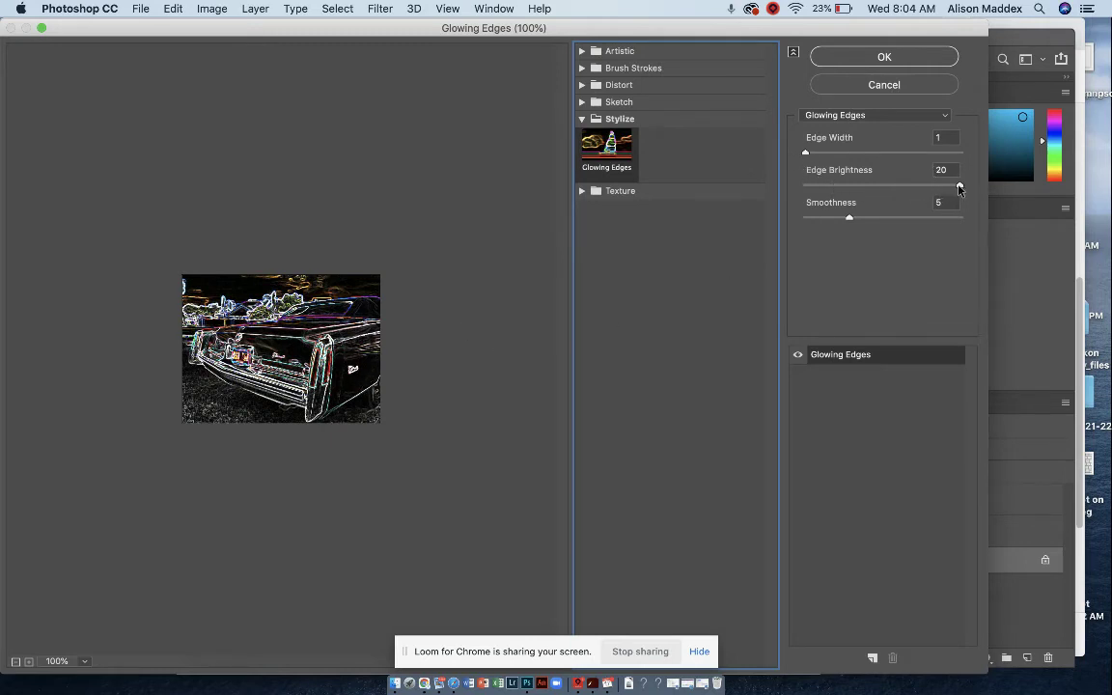
drag(960, 184, 937, 199)
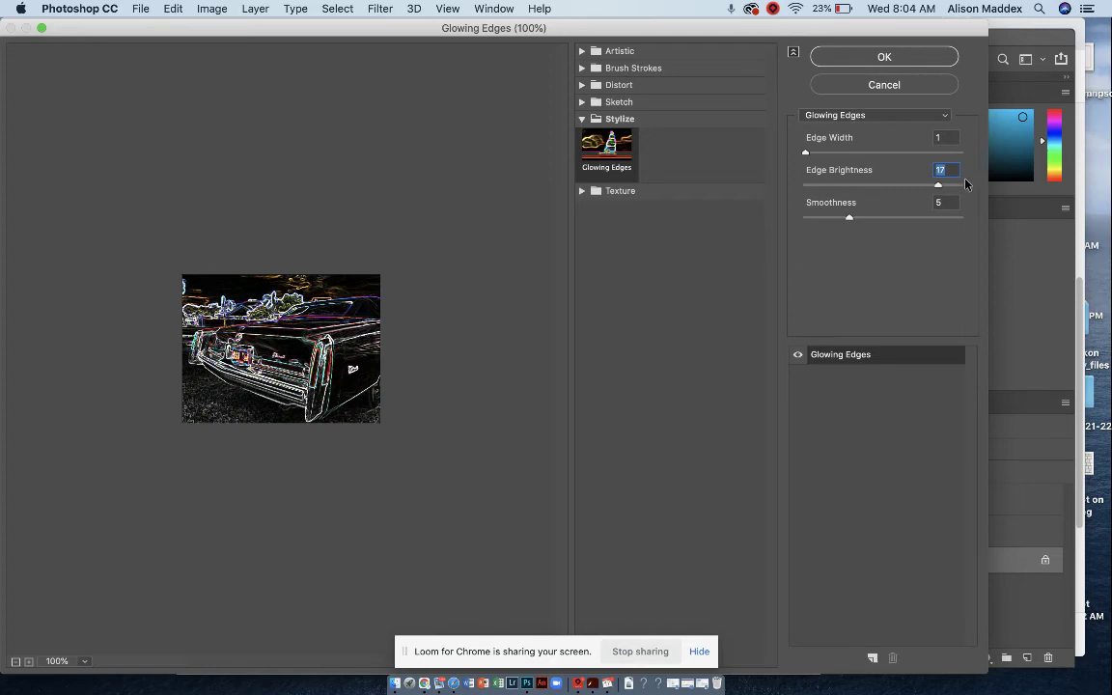
Apply Glowing Edges and add an Invert adjustment layer for black lines on white.
click(888, 59)
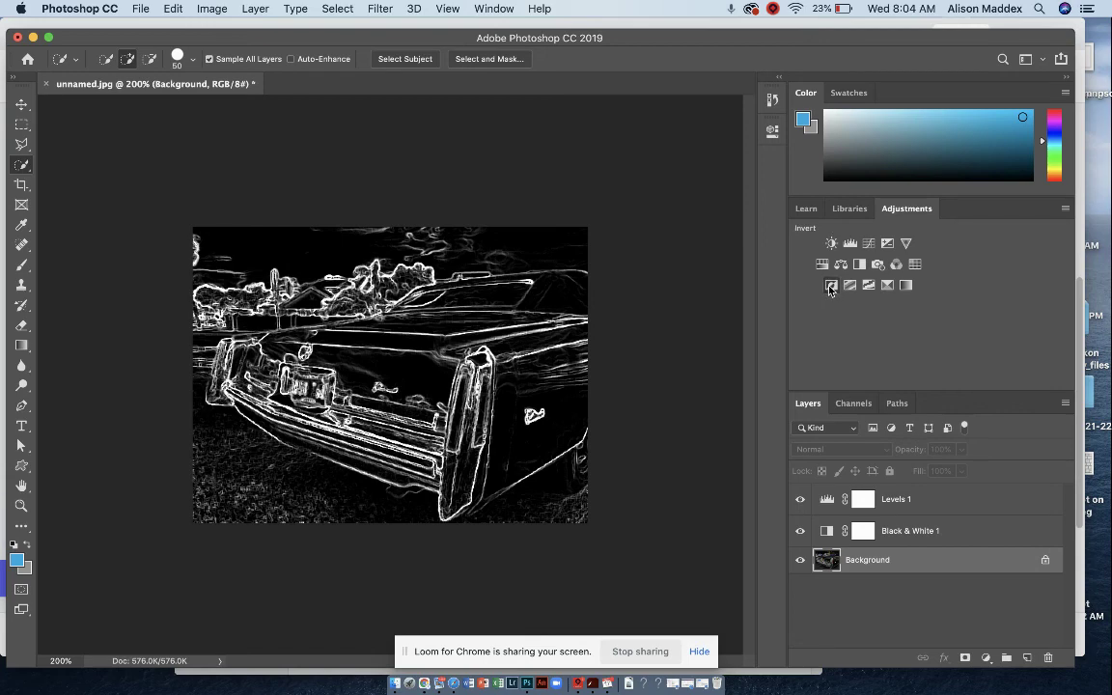
click(831, 285)
click(729, 126)
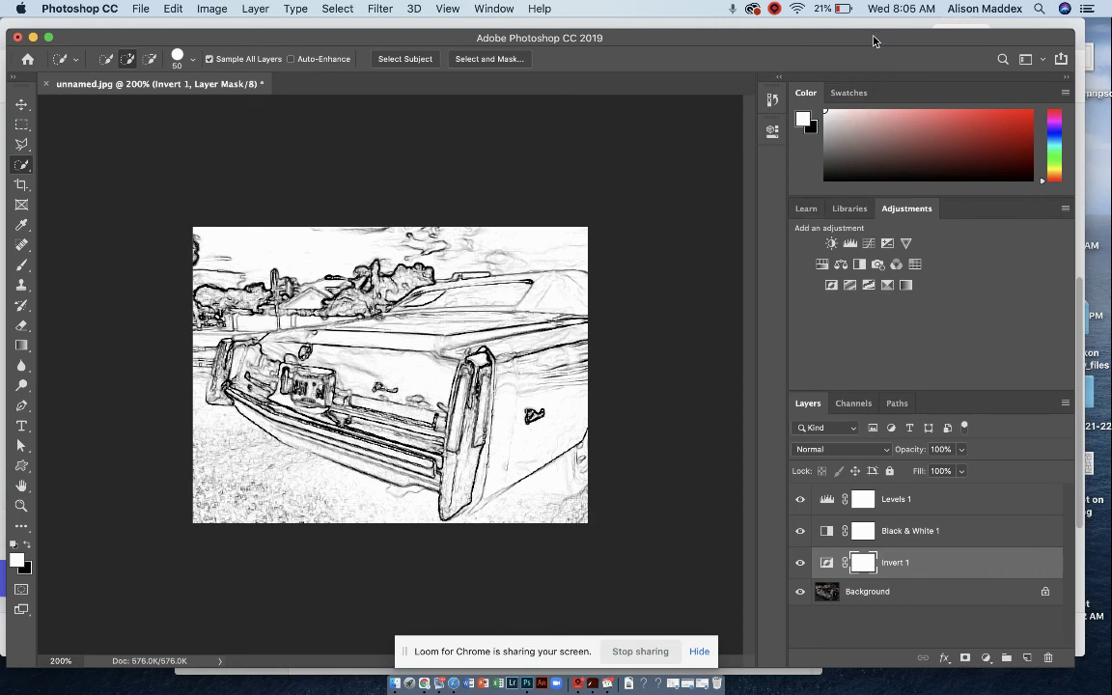
Move the Photoshop window aside and bring Chrome's Loom videos page to the front.
click(142, 10)
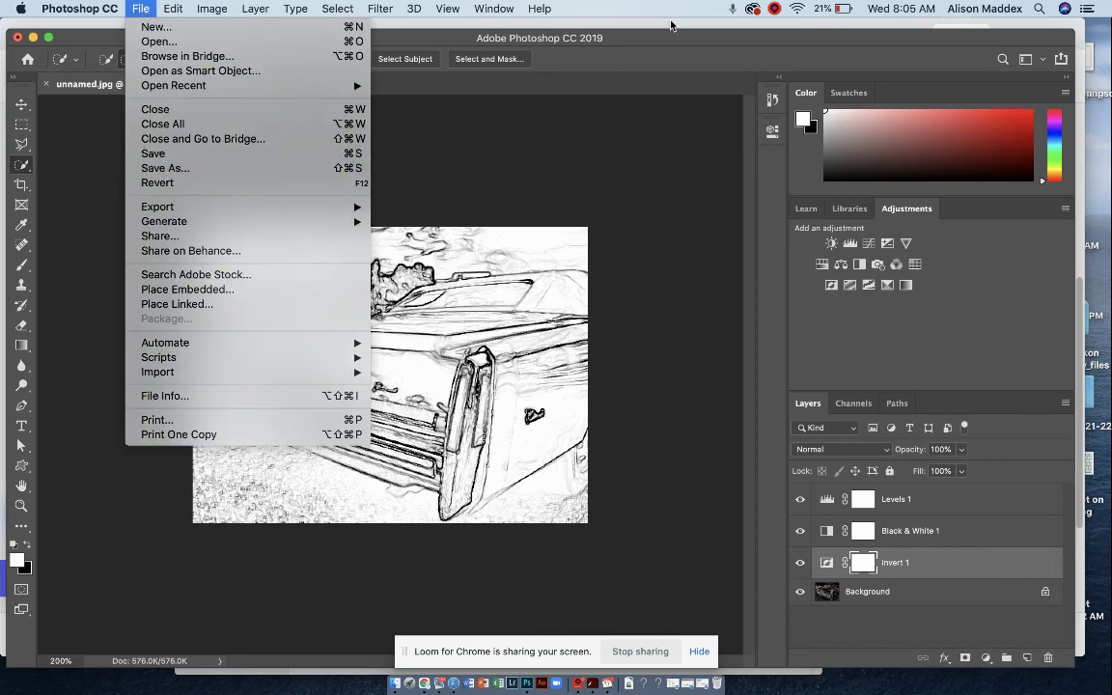
click(674, 49)
drag(670, 44, 663, 238)
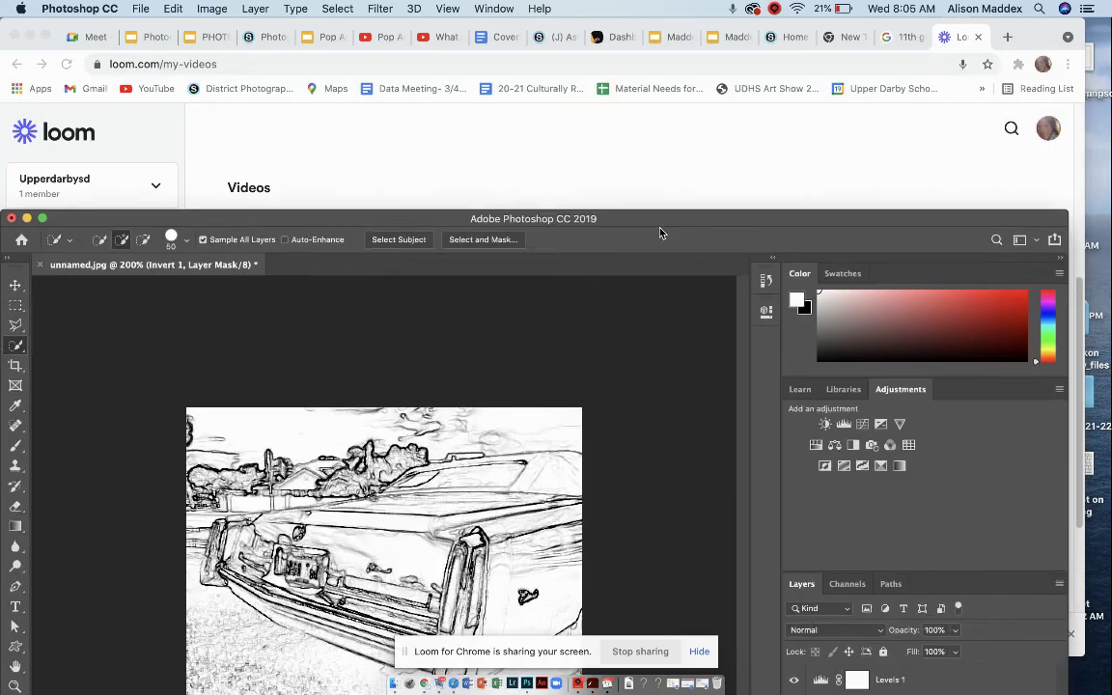
click(460, 156)
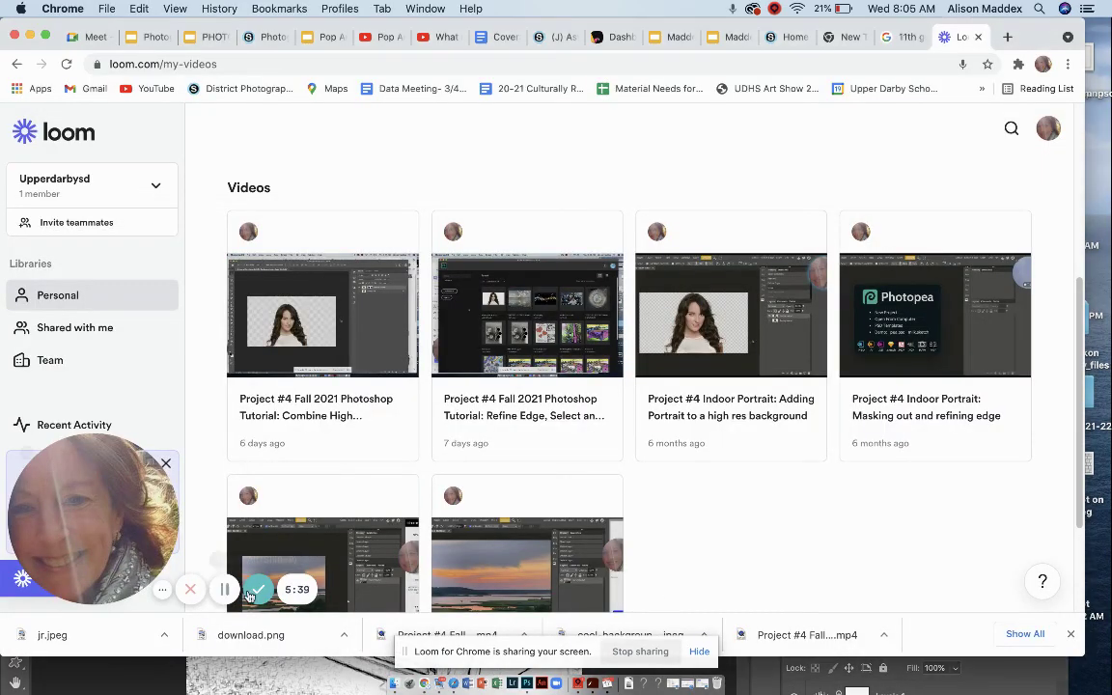